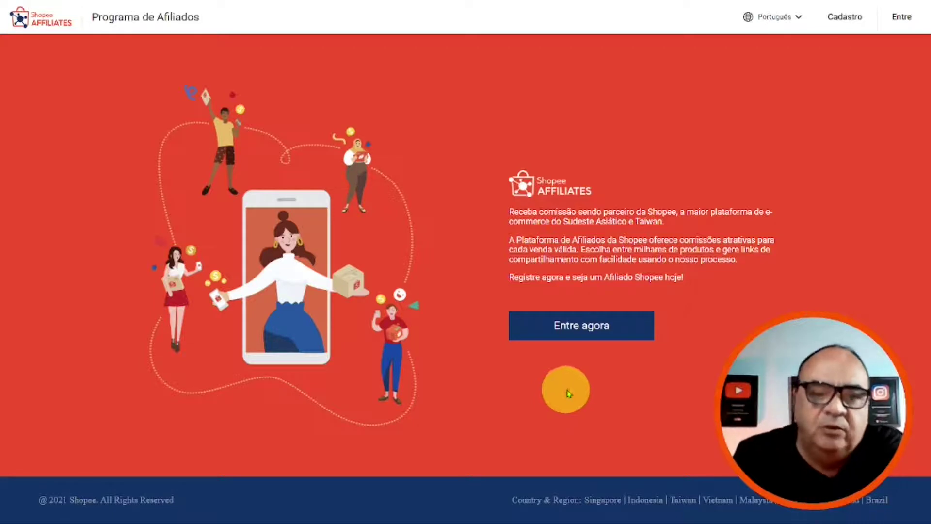
# - Open the new-account registration from the affiliate login and submit the phone number for sign-up
pyautogui.click(601, 327)
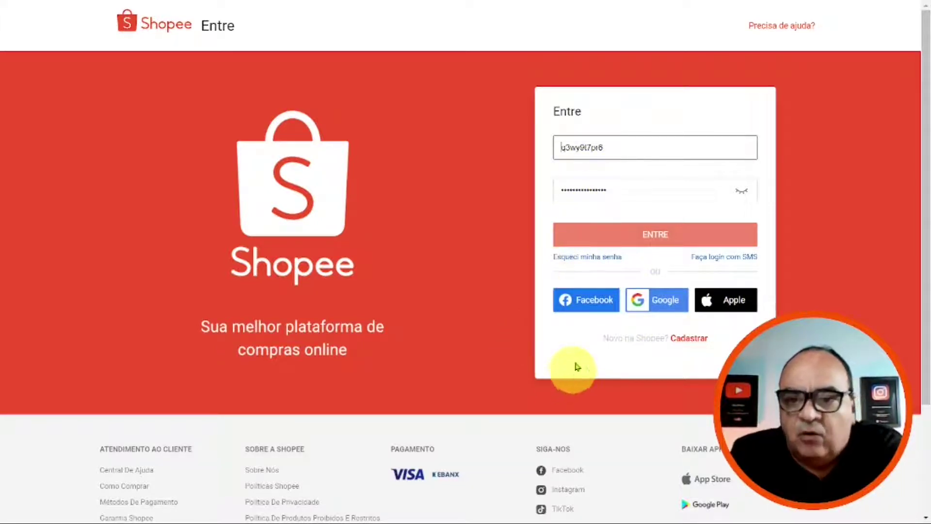
pyautogui.click(671, 343)
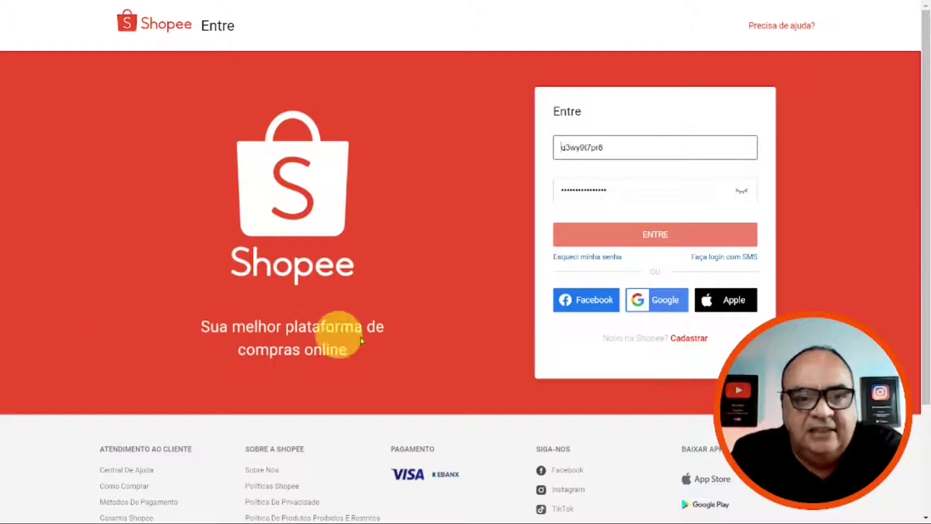
pyautogui.click(609, 155)
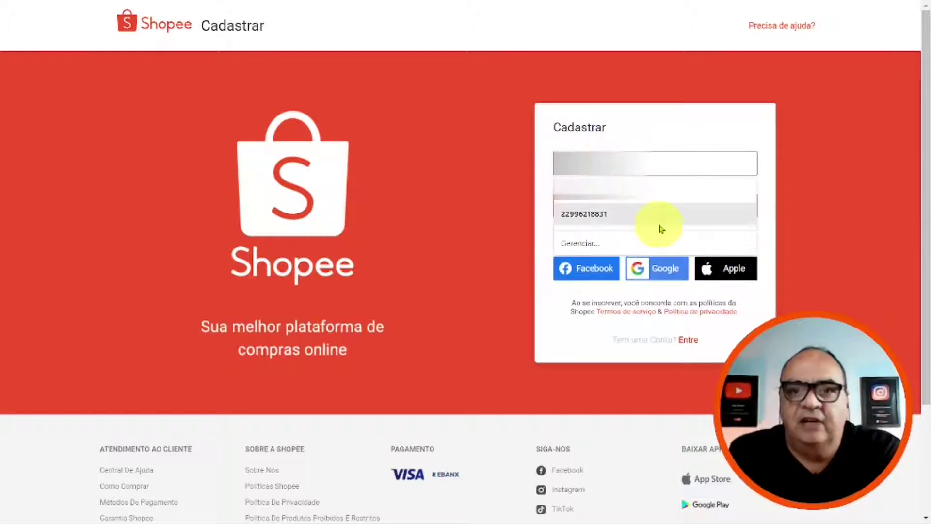
pyautogui.click(723, 198)
pyautogui.click(721, 202)
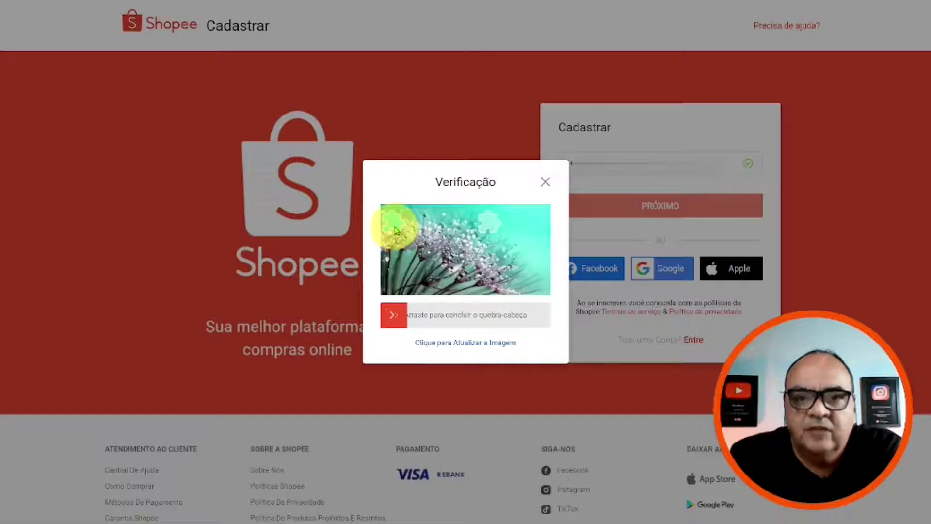
# - Solve the slider puzzle verification and choose to receive the verification code by phone call (Fazer uma ligação)
pyautogui.moveTo(393, 315); pyautogui.dragTo(507, 318)
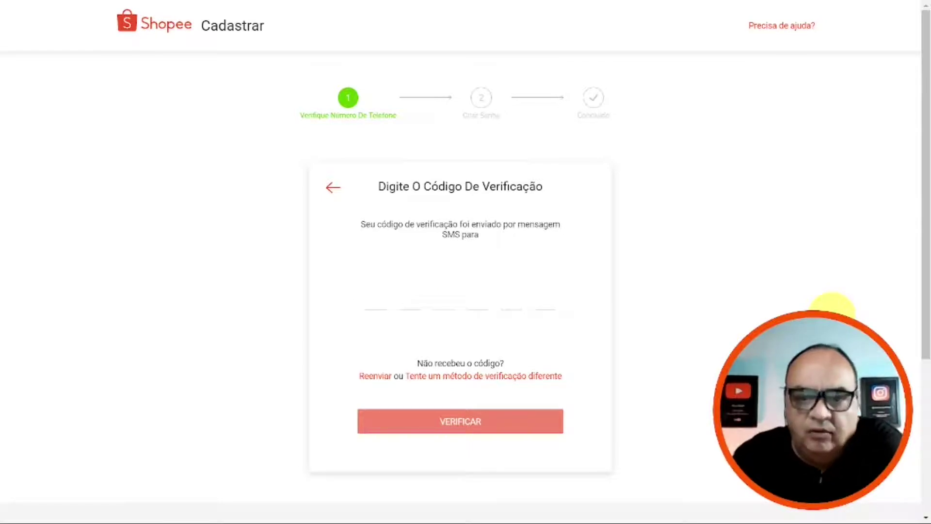
pyautogui.click(467, 383)
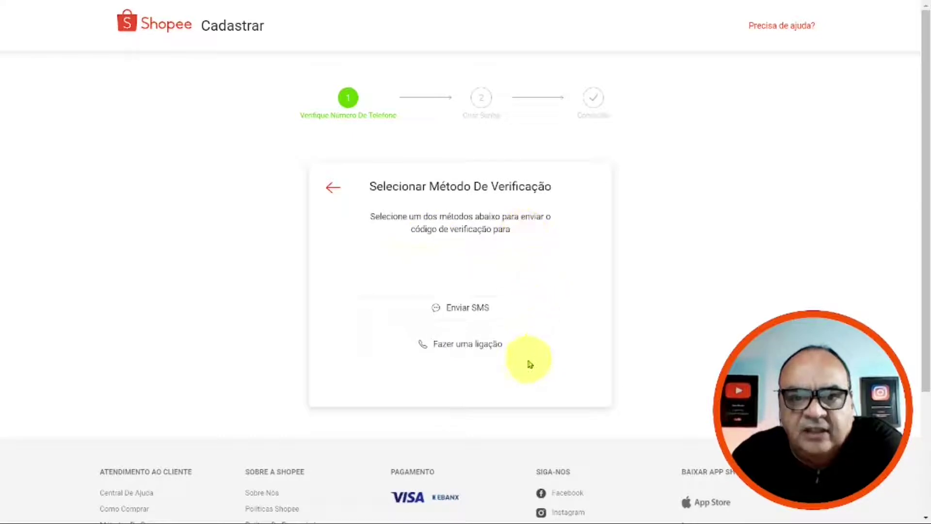
pyautogui.click(468, 348)
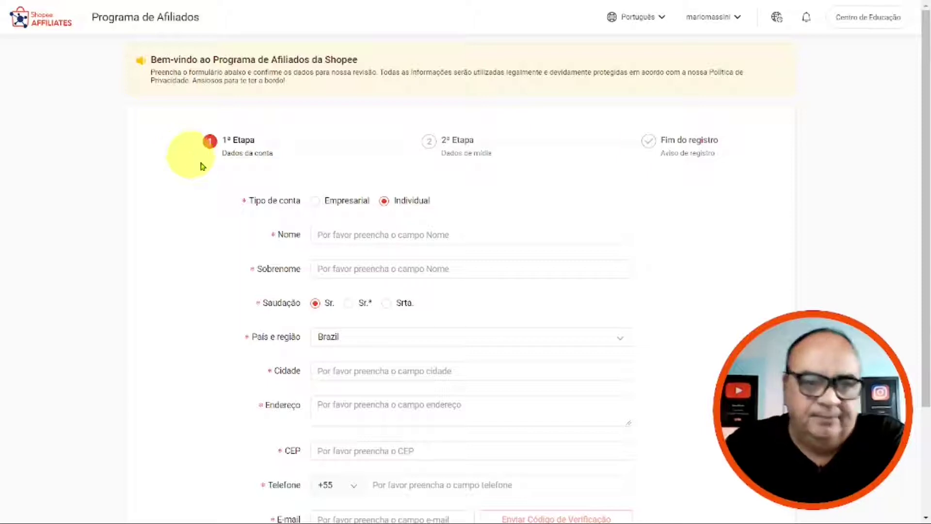
# - Set the account type to Individual and fill in the name, surname, city, address, postal code, phone and e-mail
pyautogui.click(315, 200)
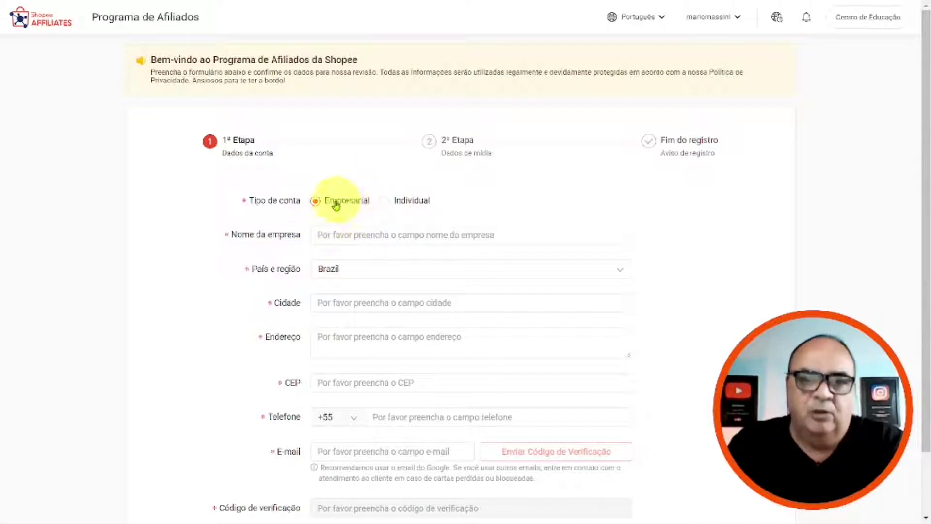
pyautogui.click(384, 201)
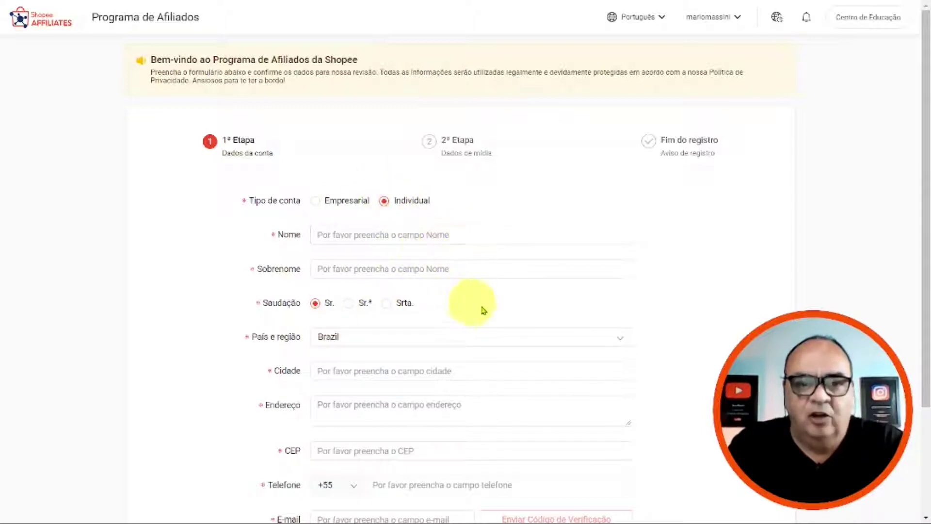
pyautogui.scroll(-3, 484, 310)
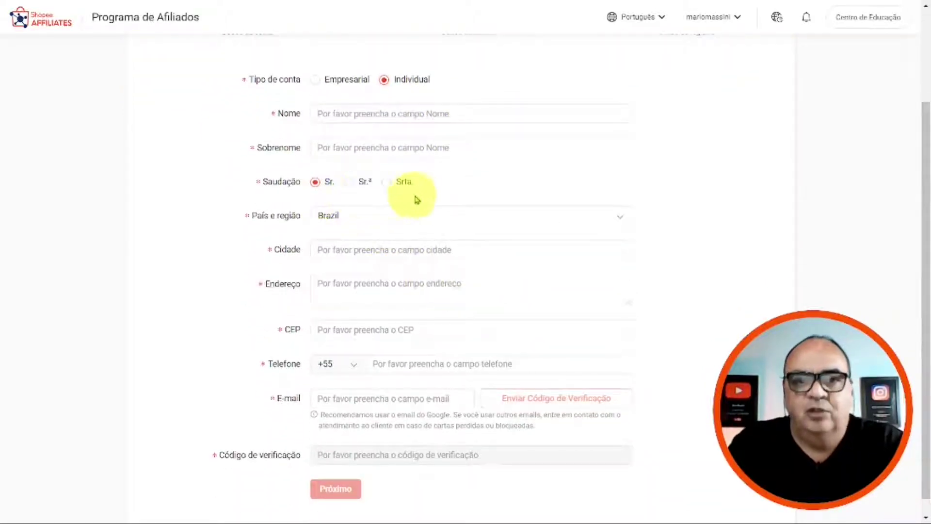
pyautogui.scroll(-1, 465, 267)
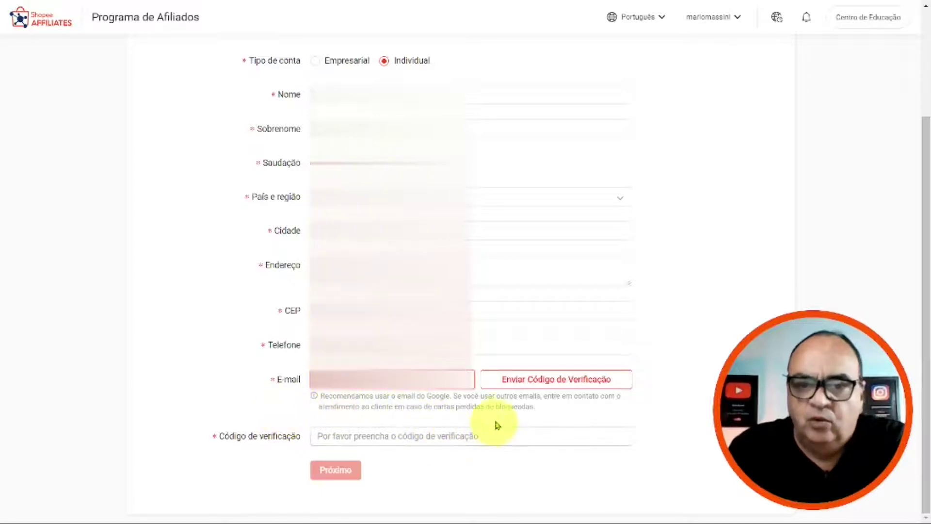
# - Request the e-mail verification code, enter it in the Código de verificação field and proceed to the media data stage
pyautogui.click(549, 380)
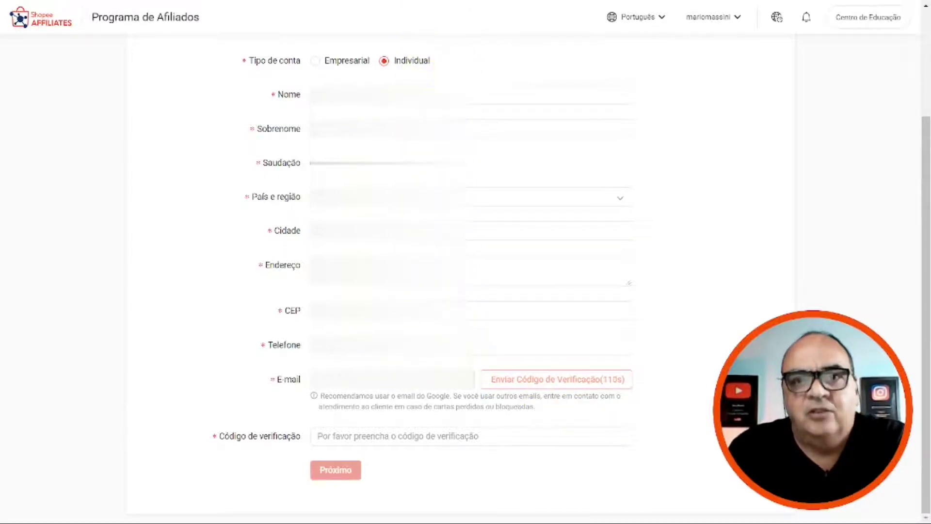
pyautogui.hotkey('ctrl', 'Tab')
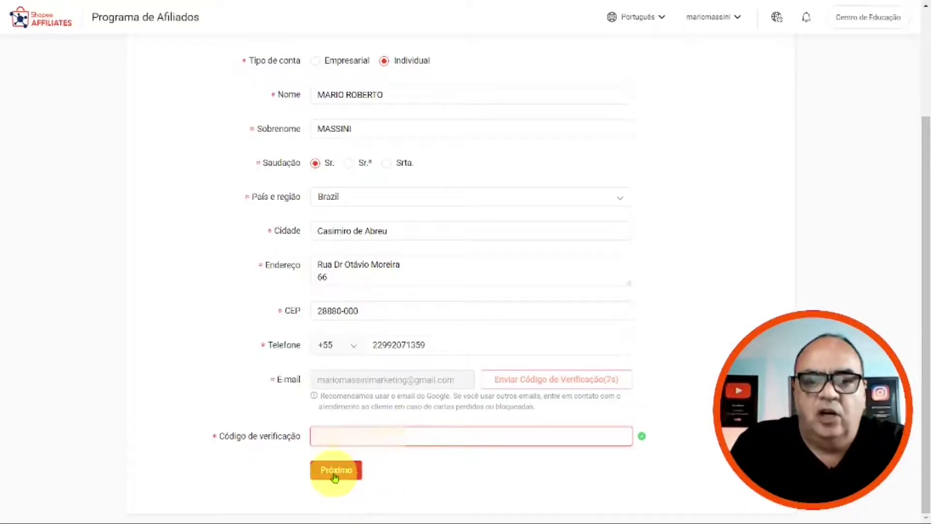
pyautogui.click(334, 476)
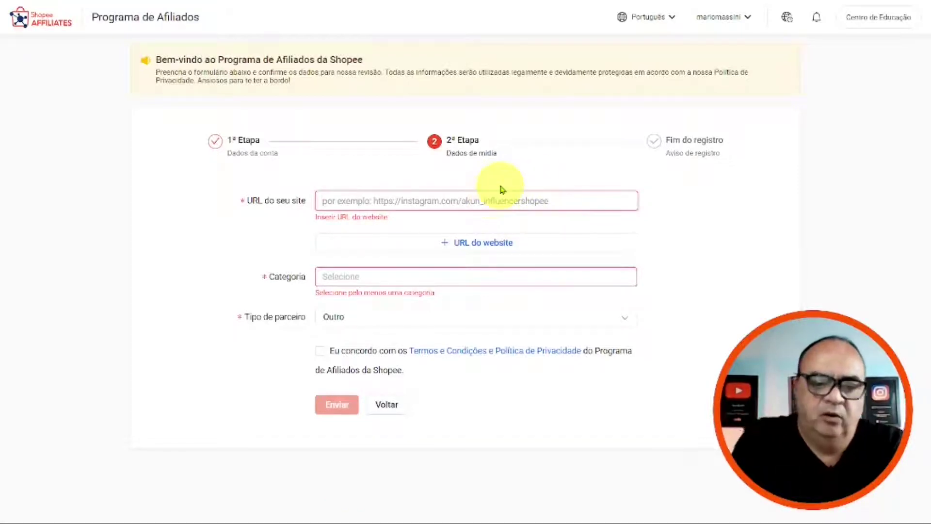
# - Add the YouTube channel, Facebook, Instagram, Twitter and Pinterest profile addresses as separate site URLs
pyautogui.write('https://www.youtube.com/channel/UCgbNGZ965PNG4iYazwxQ_RQ')
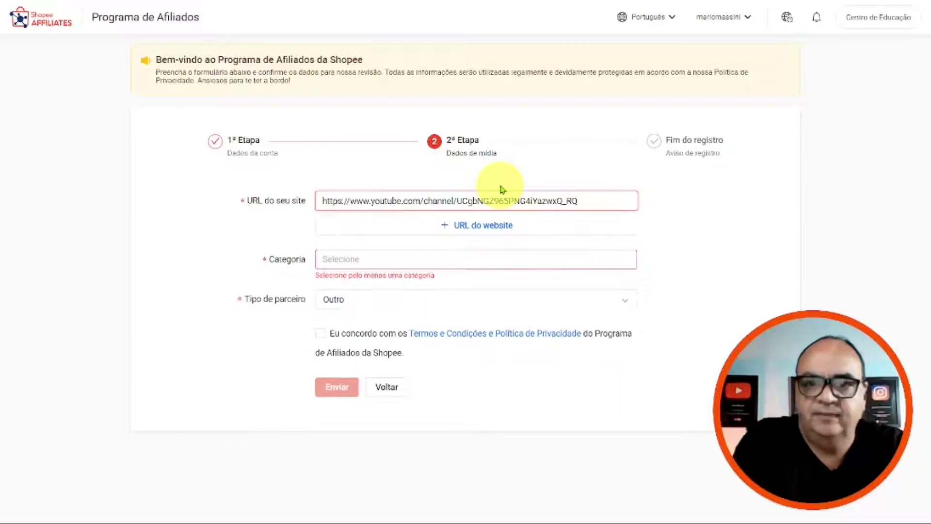
pyautogui.click(479, 226)
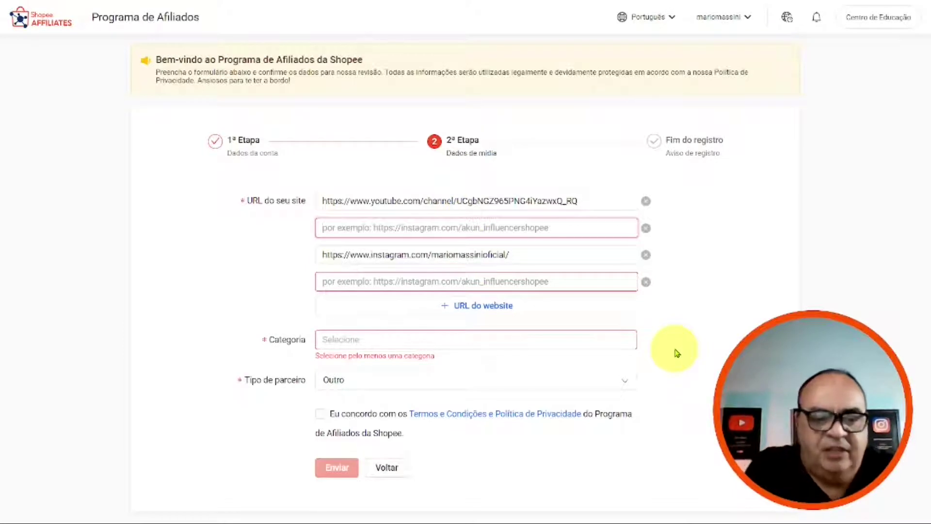
pyautogui.write('https://www.facebook.com/MarkytuberdoMassini')
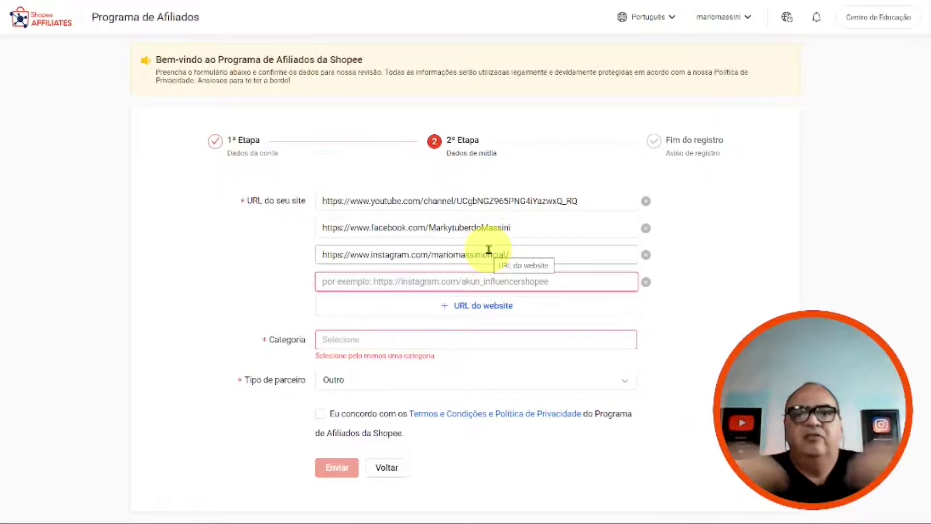
pyautogui.press('F11')
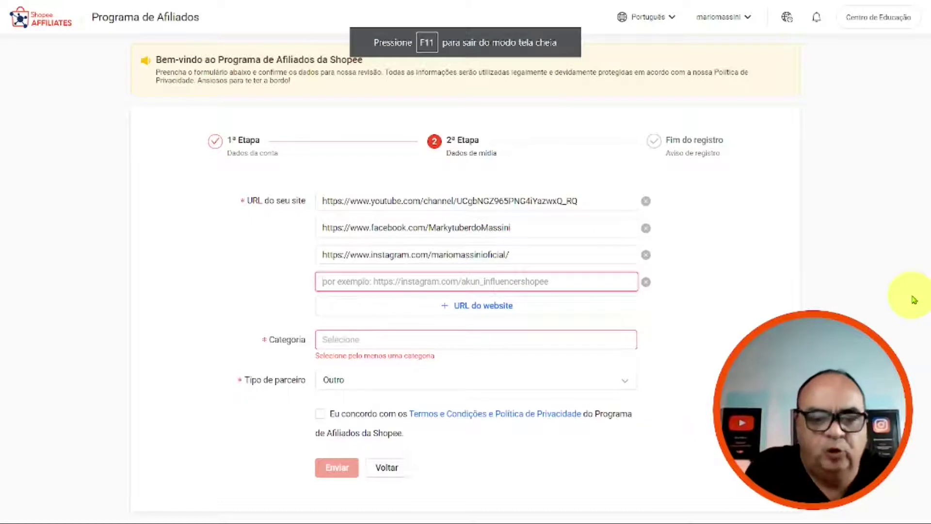
pyautogui.write('https://twitter.com/com_opcao')
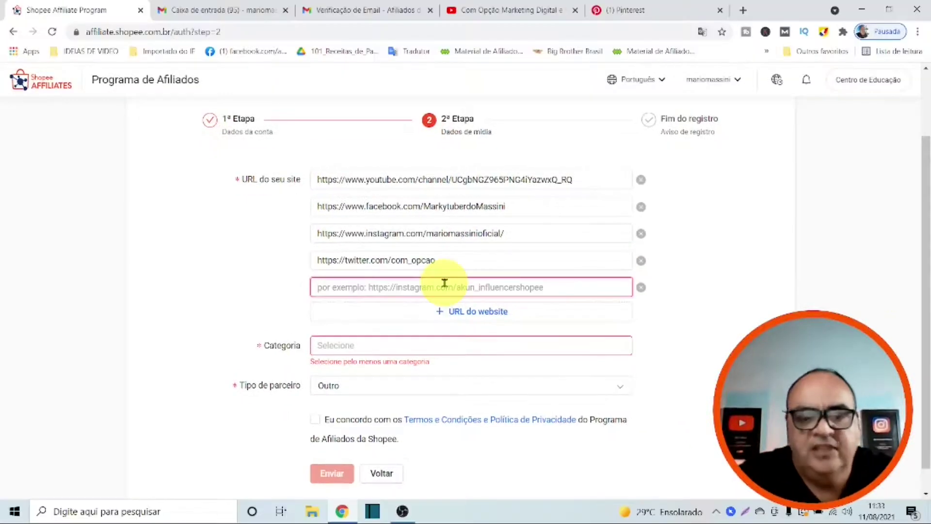
pyautogui.write('https://br.pinterest.com/comopcaomassini/_saved/')
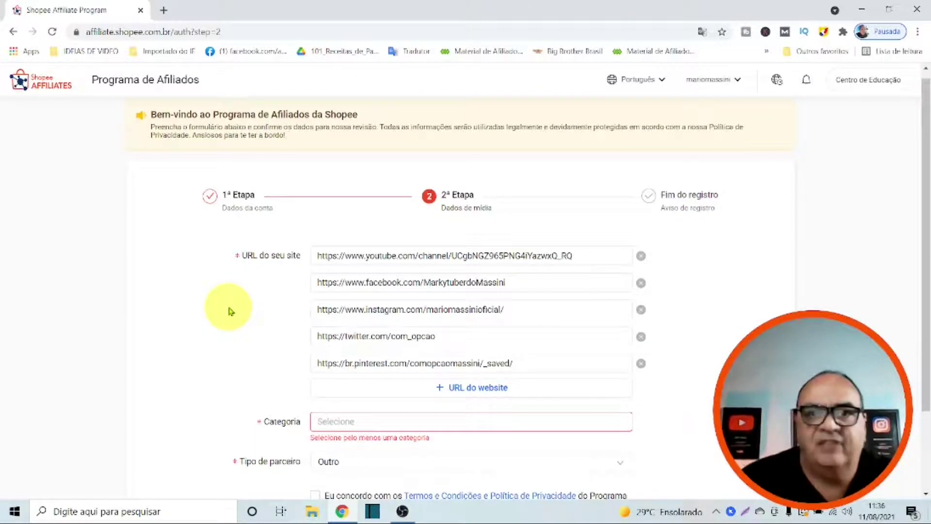
# - Search the web in a new tab for "link para whatsapp" and open the Convertte WhatsApp link generator
pyautogui.click(163, 12)
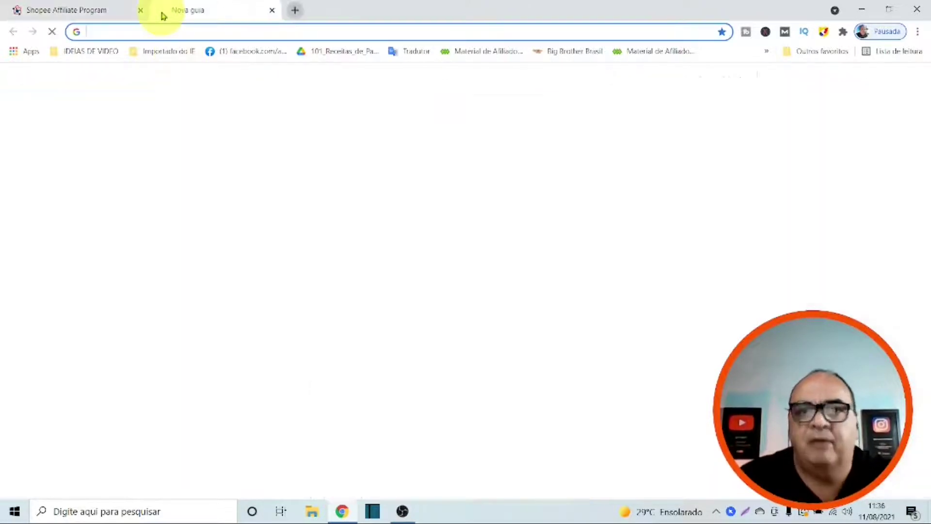
pyautogui.write('link para')
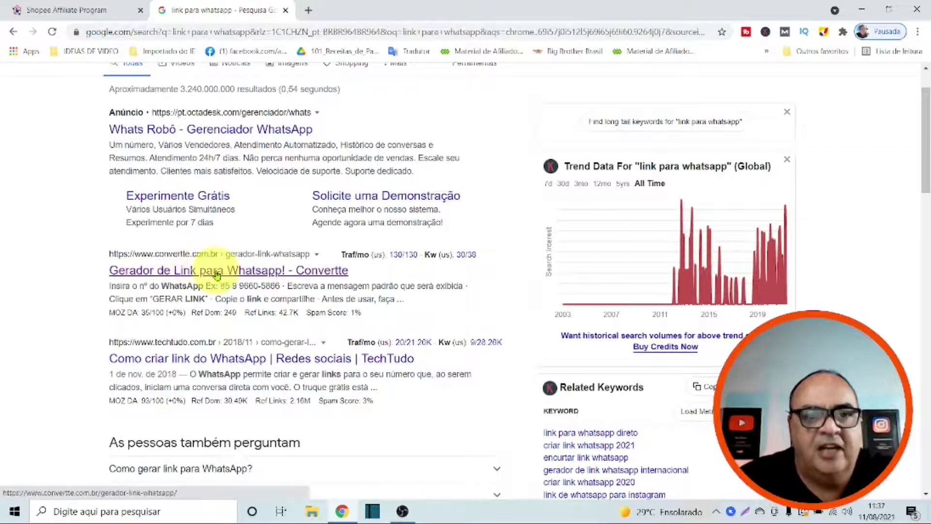
pyautogui.click(217, 272)
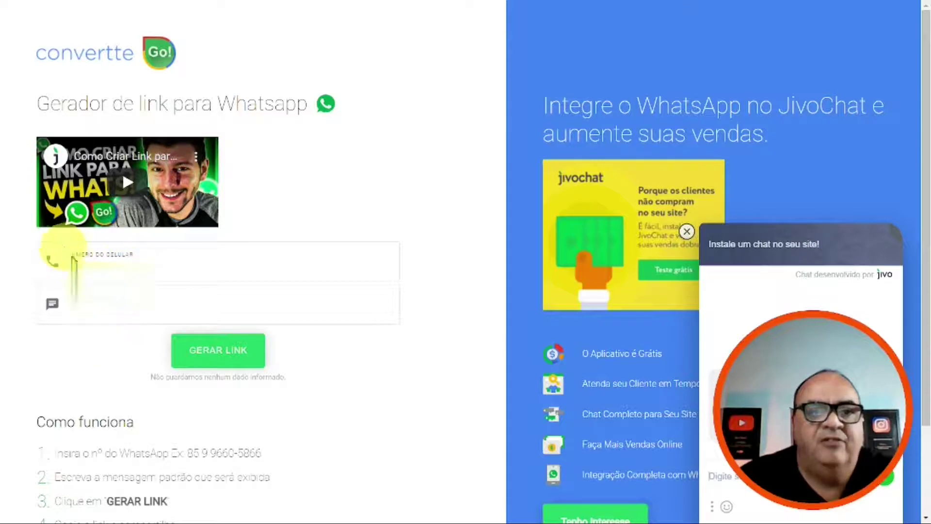
# - Generate a WhatsApp link from the phone number and a welcome message, copy it and add it to the form's site URLs
pyautogui.click(80, 267)
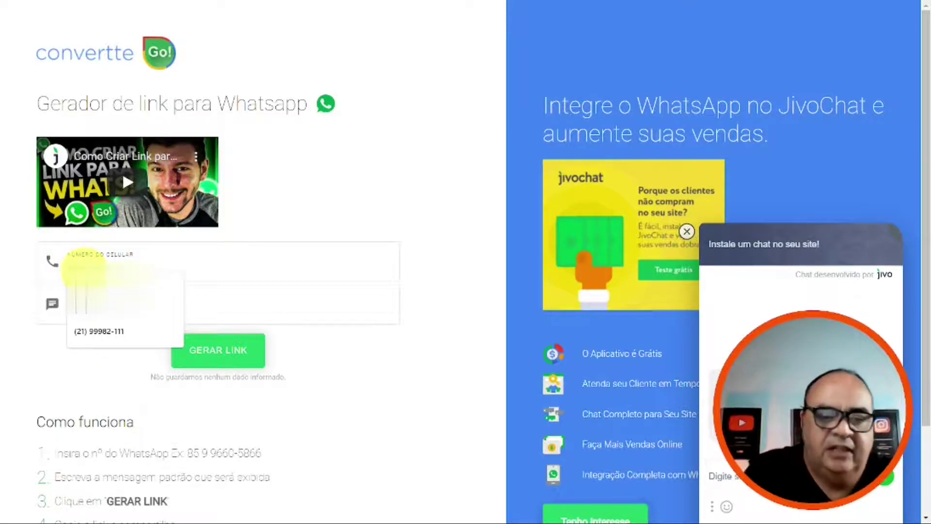
pyautogui.click(218, 350)
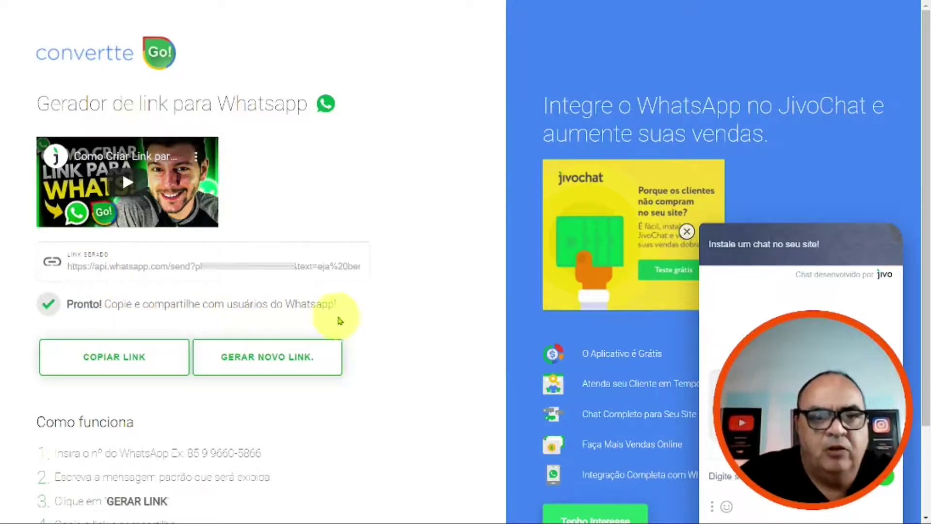
pyautogui.scroll(-2, 219, 412)
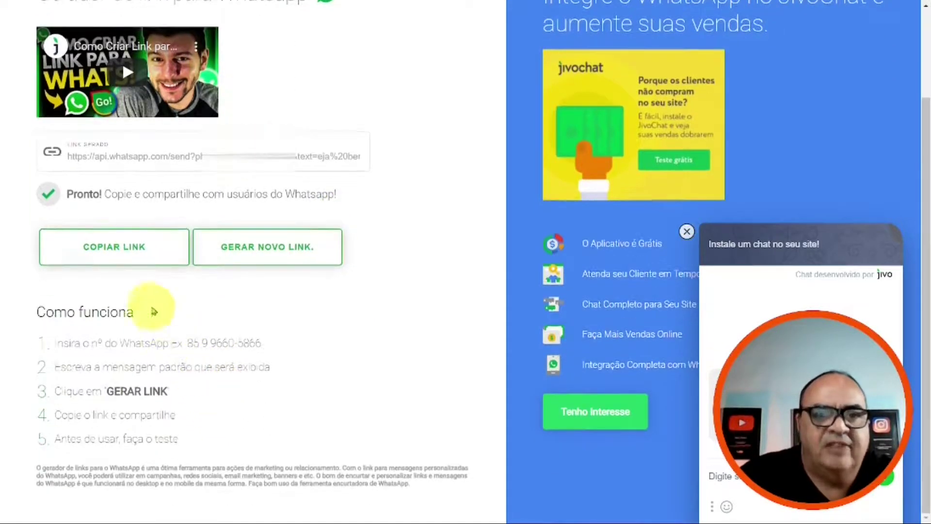
pyautogui.click(122, 252)
pyautogui.hotkey('ctrl', 't')
pyautogui.click(339, 209)
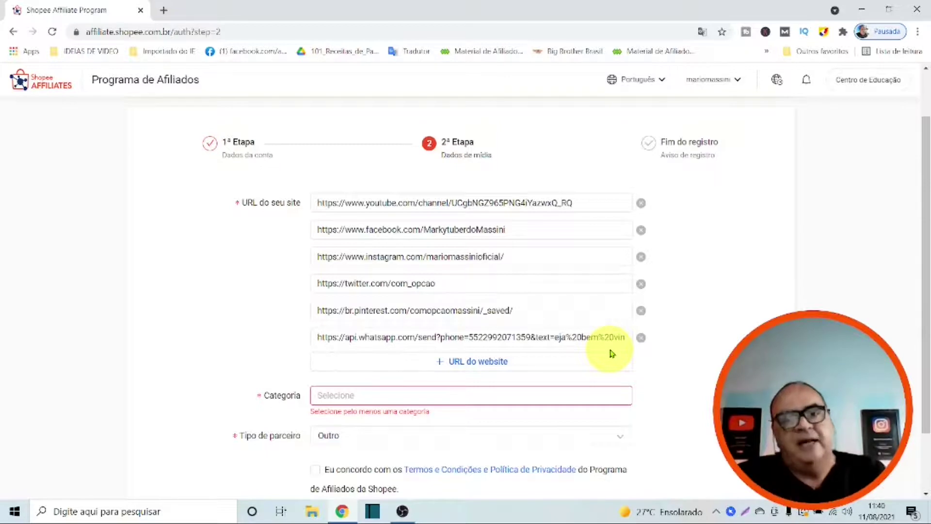
# - Set the category to Tudo and keep Outro as the partner type
pyautogui.scroll(-2, 519, 381)
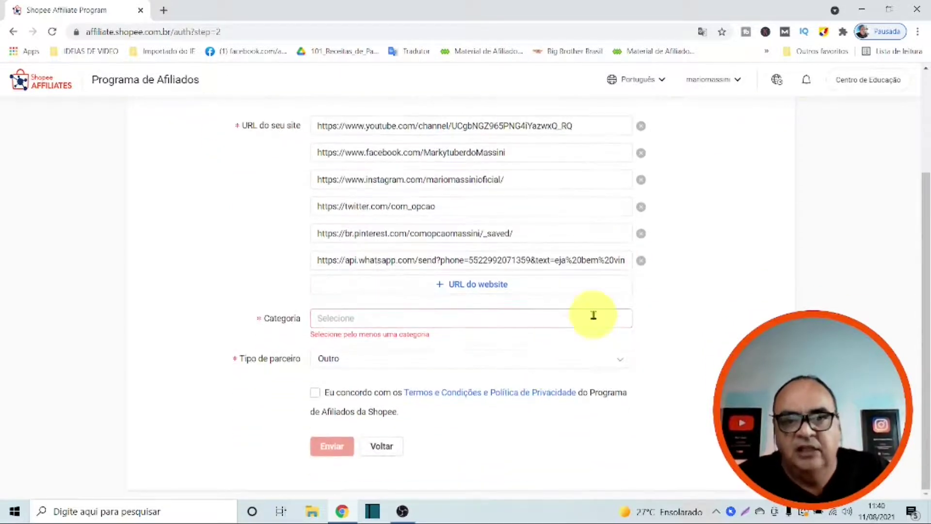
pyautogui.click(593, 316)
pyautogui.click(365, 346)
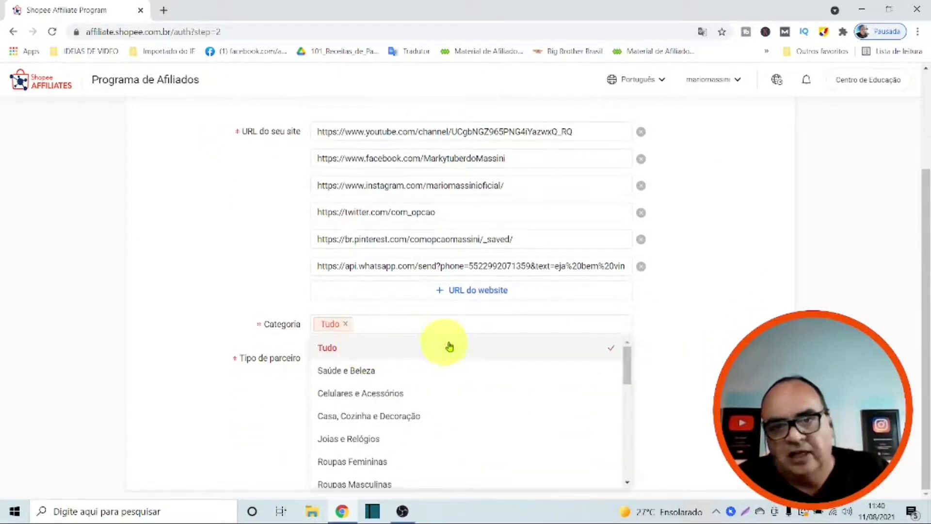
pyautogui.click(661, 347)
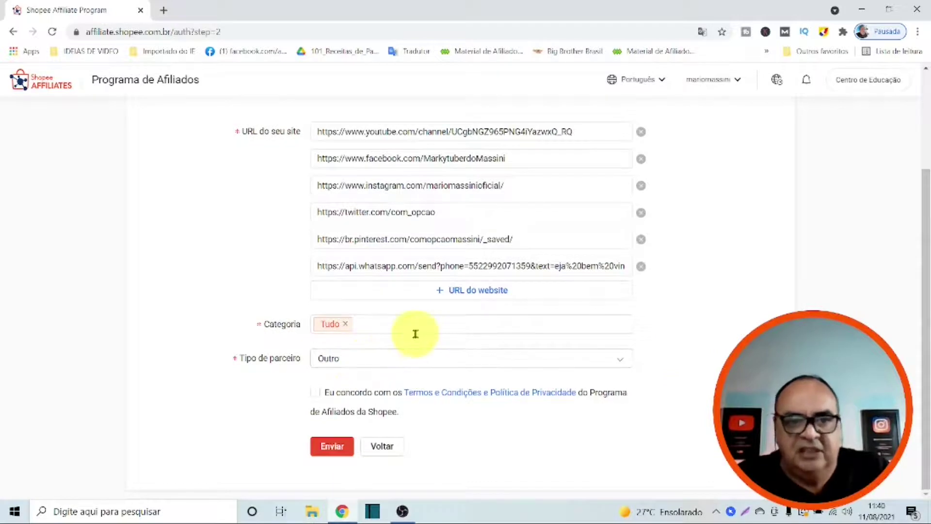
pyautogui.click(623, 368)
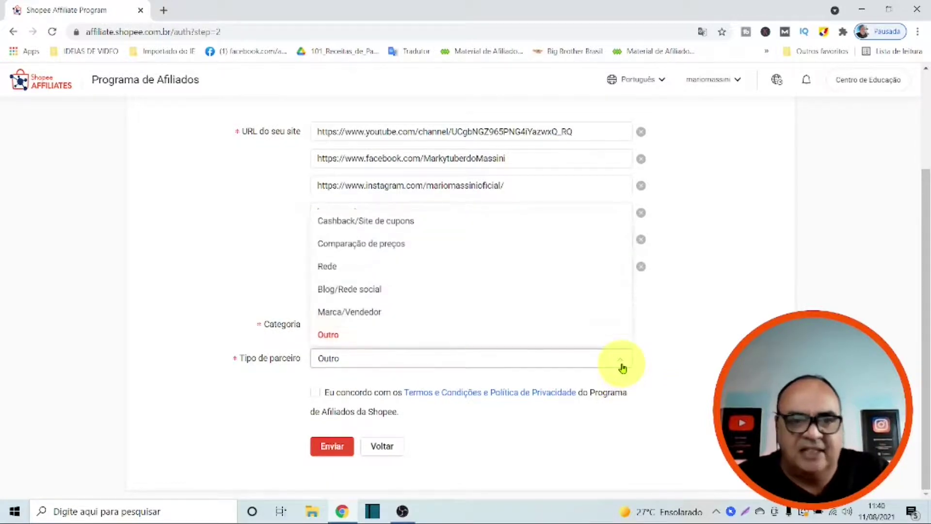
pyautogui.click(629, 359)
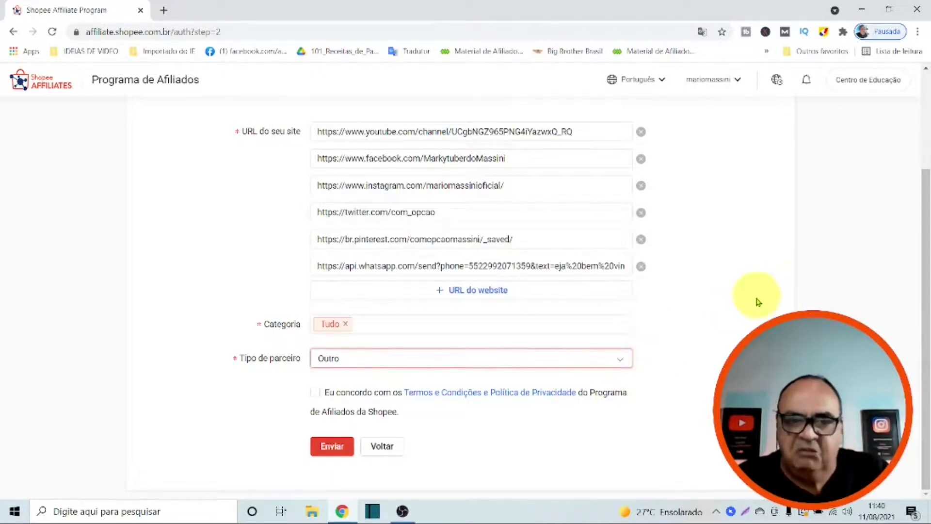
# - Accept the terms and conditions and privacy policy, and submit the affiliate registration
pyautogui.click(316, 394)
pyautogui.click(333, 445)
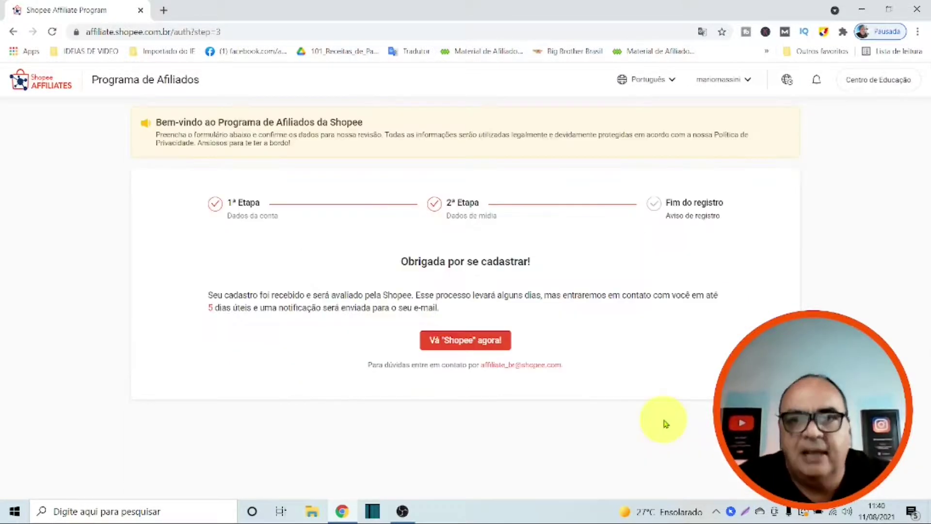